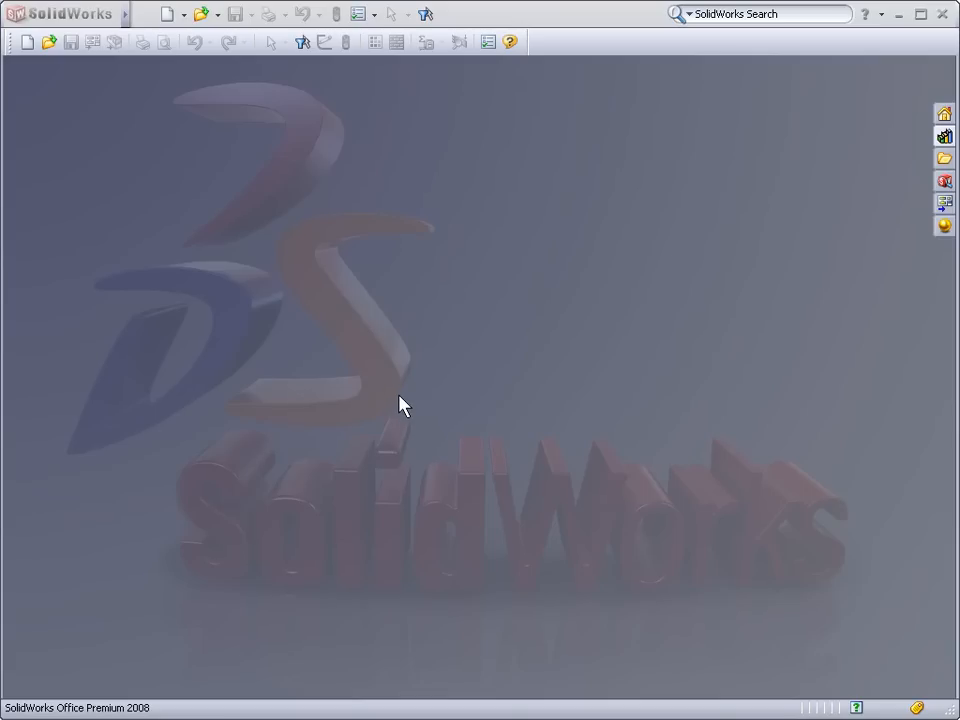
- Show the Inspirtech lesson library and list the parts of lesson L4 - Cut Extrudes
click(944, 137)
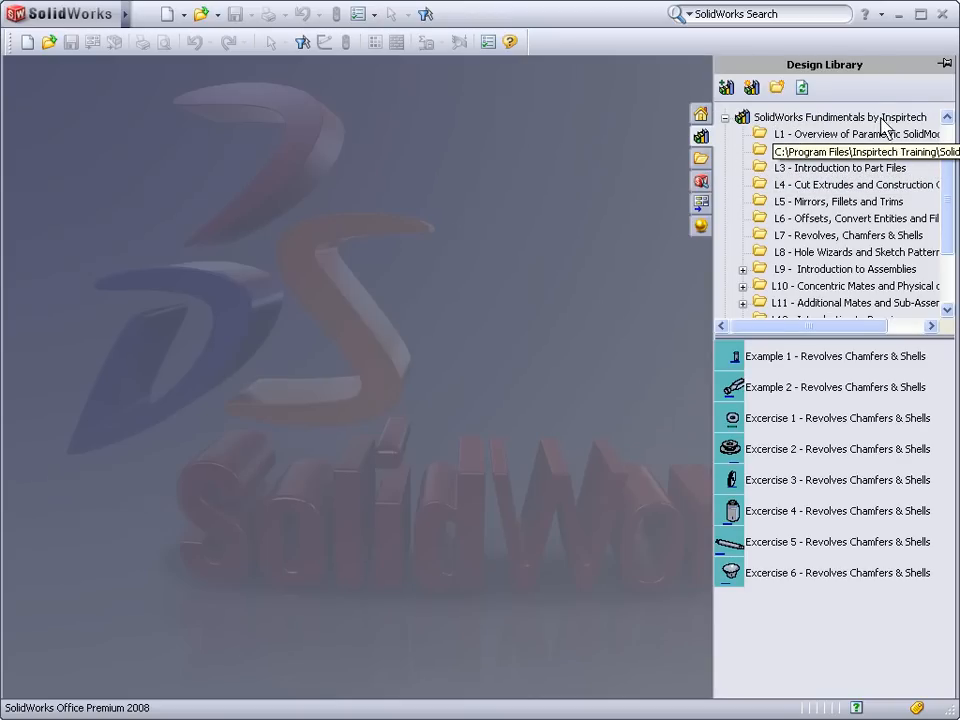
mouse_move(950, 178)
mouse_down()
mouse_move(948, 218)
mouse_move(947, 160)
mouse_up()
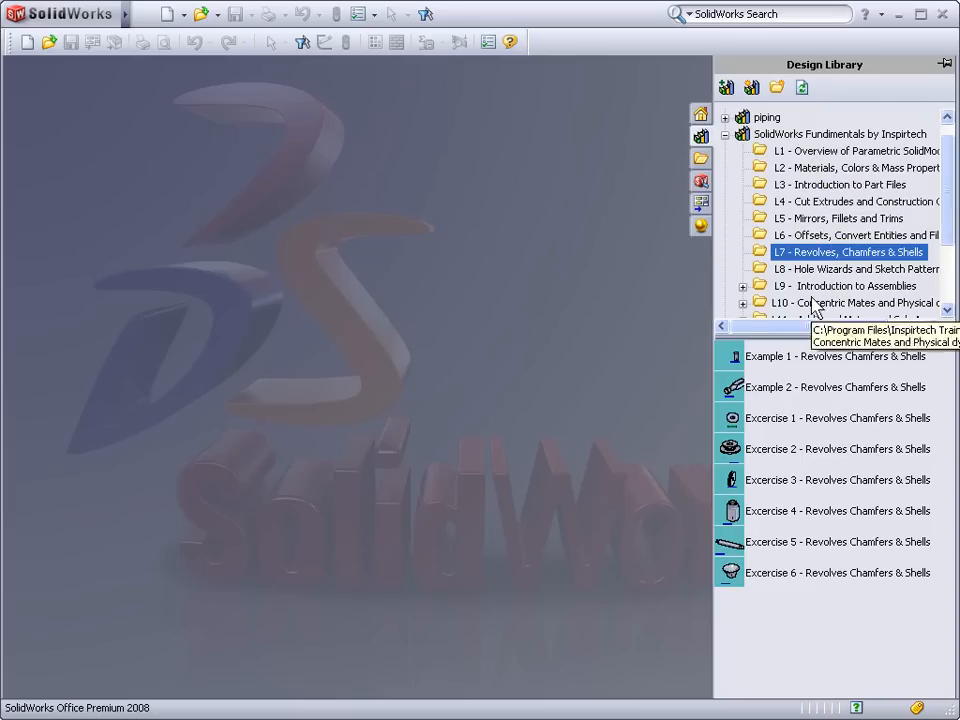
click(804, 203)
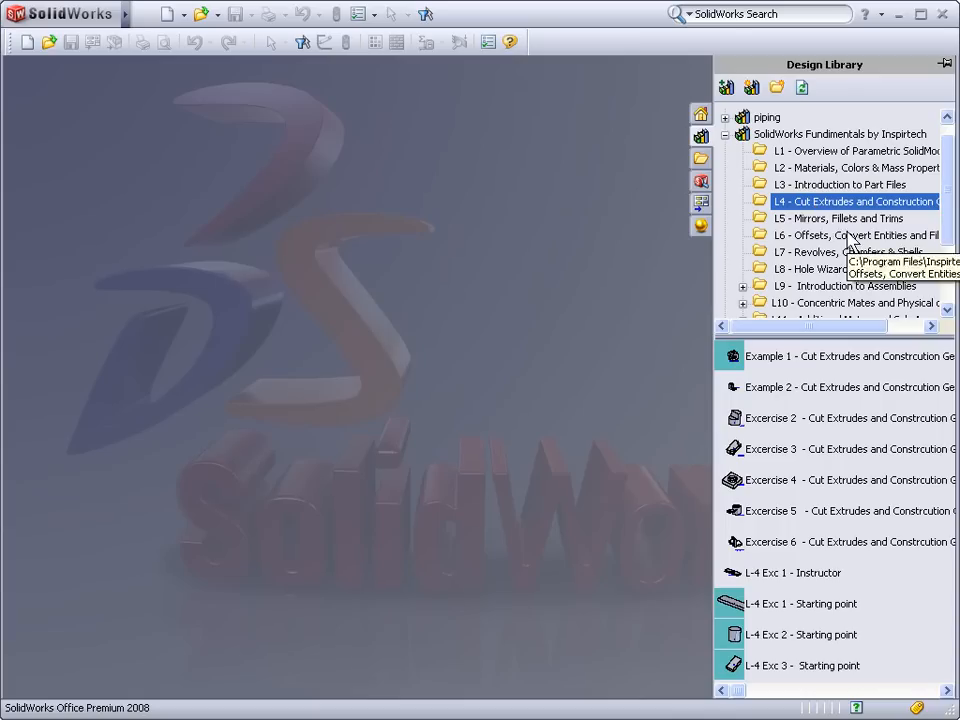
click(780, 358)
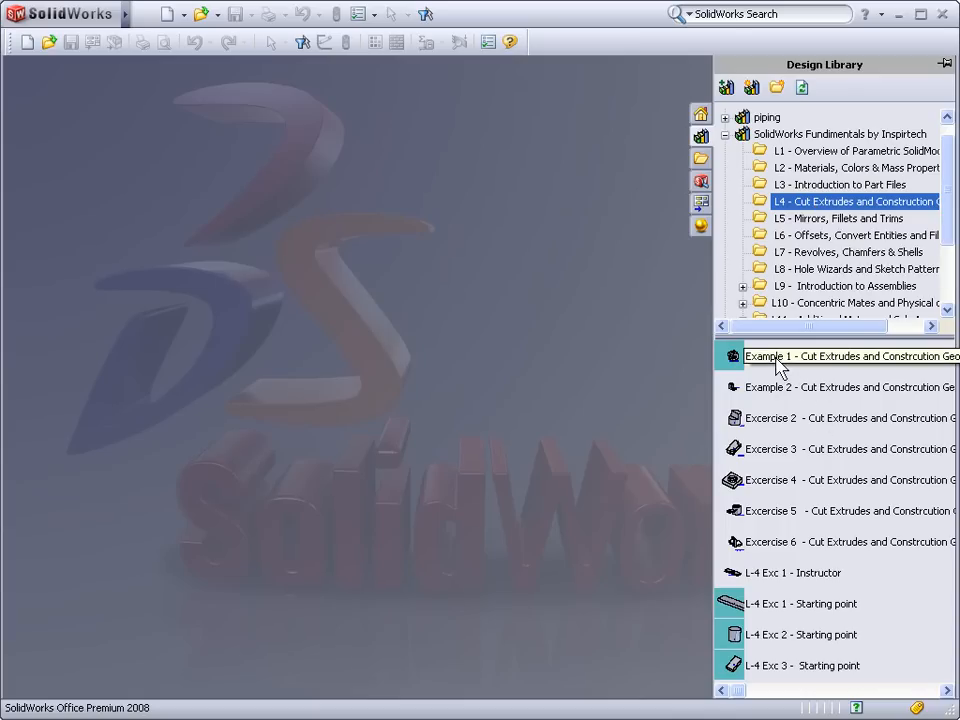
click(760, 418)
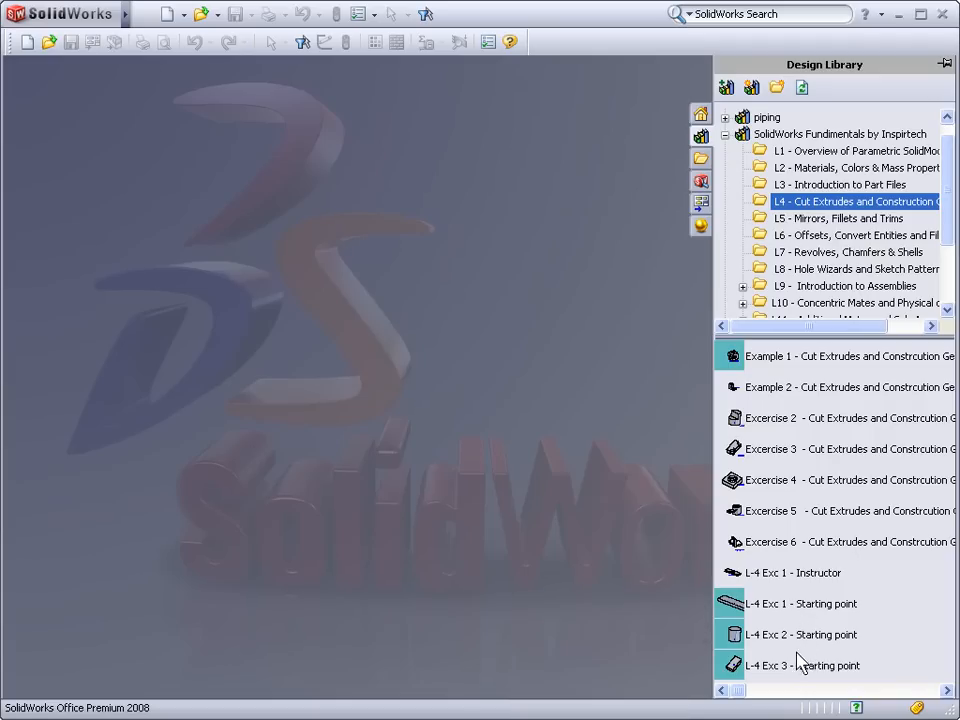
- Open Example 1 from the Design Library and orbit the cube to another side
double_click(762, 358)
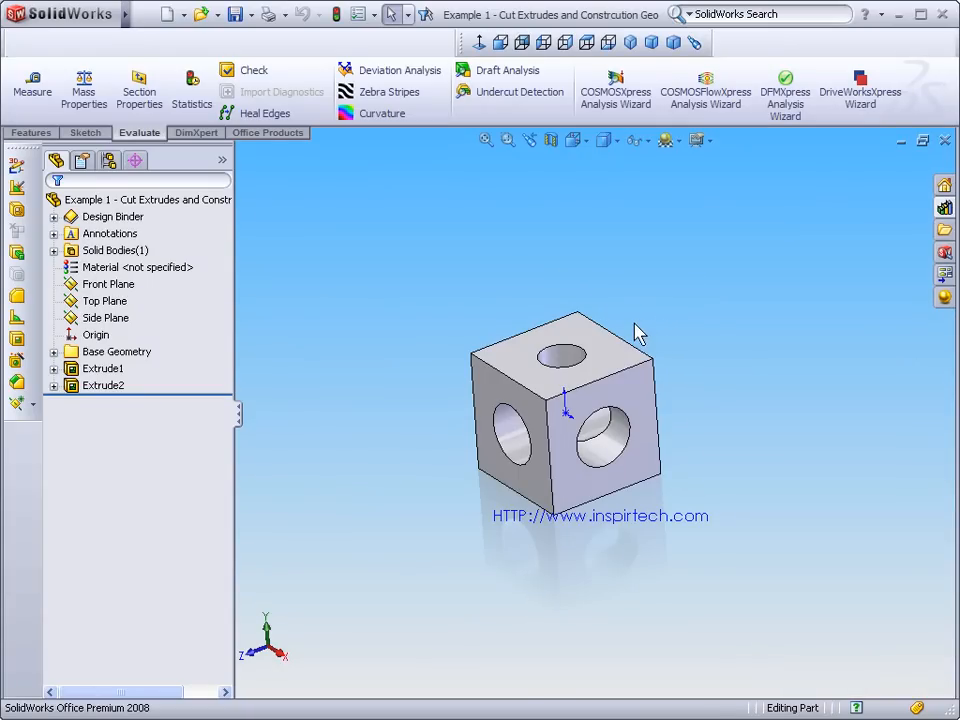
mouse_move(458, 306)
middle_down()
mouse_move(575, 307)
mouse_move(452, 300)
mouse_move(433, 308)
middle_up()
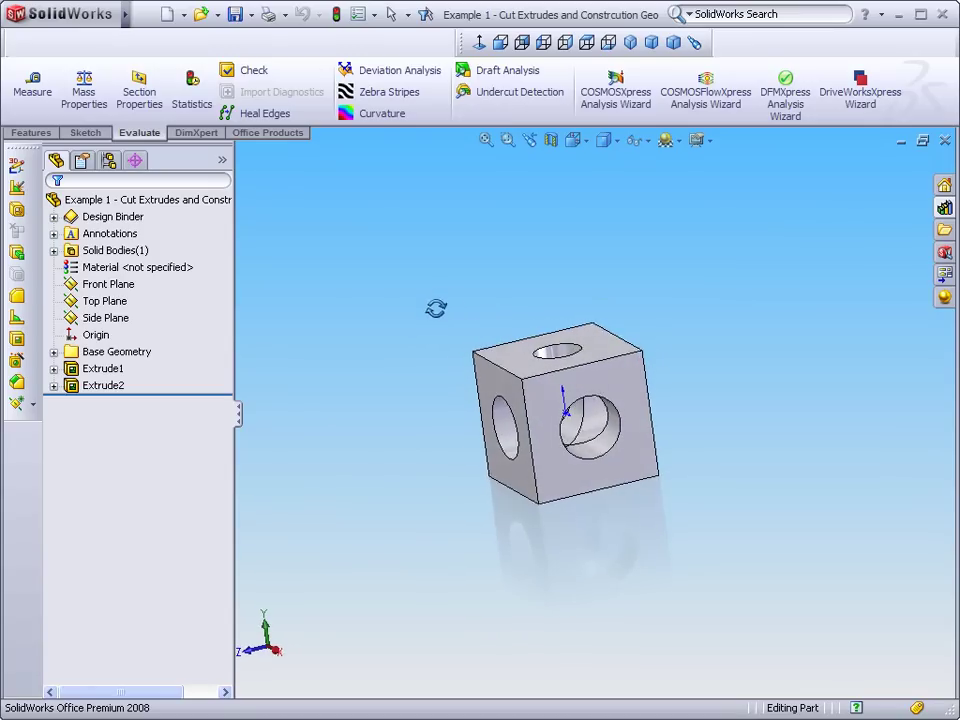
- Expand the Design Binder and highlight the L4 - Example 1.wmv and L4 Overview.wmv videos
click(54, 217)
click(145, 250)
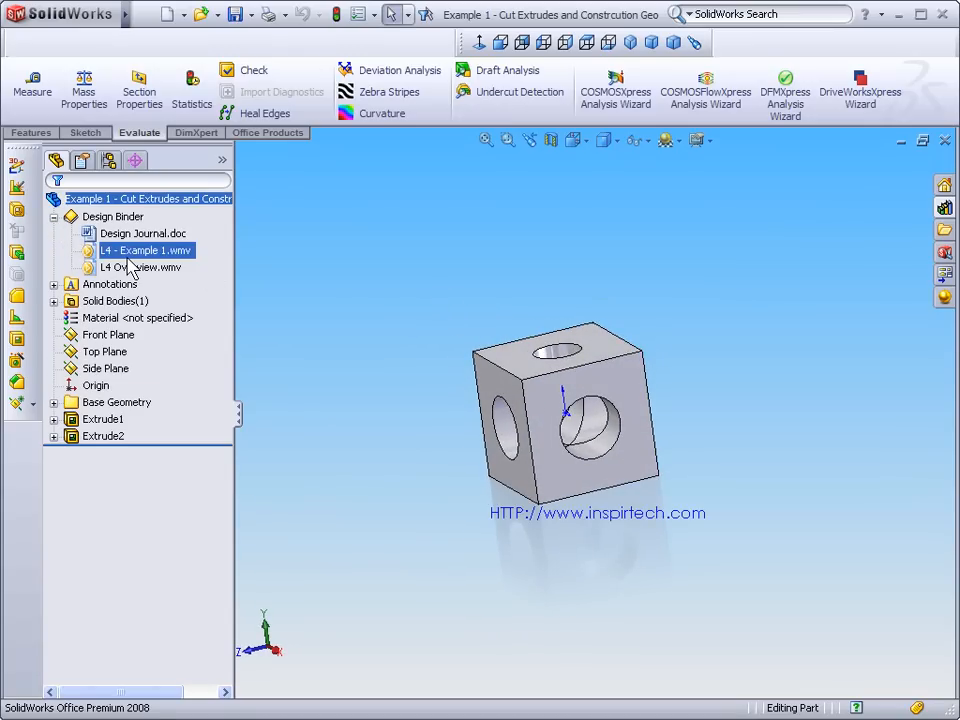
click(135, 267)
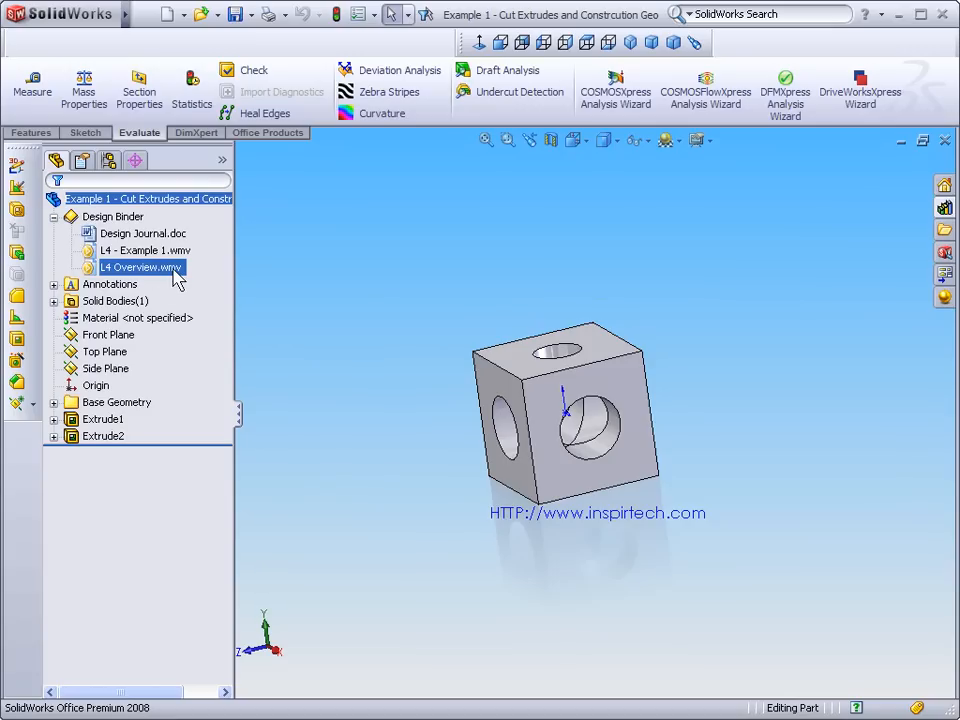
click(145, 250)
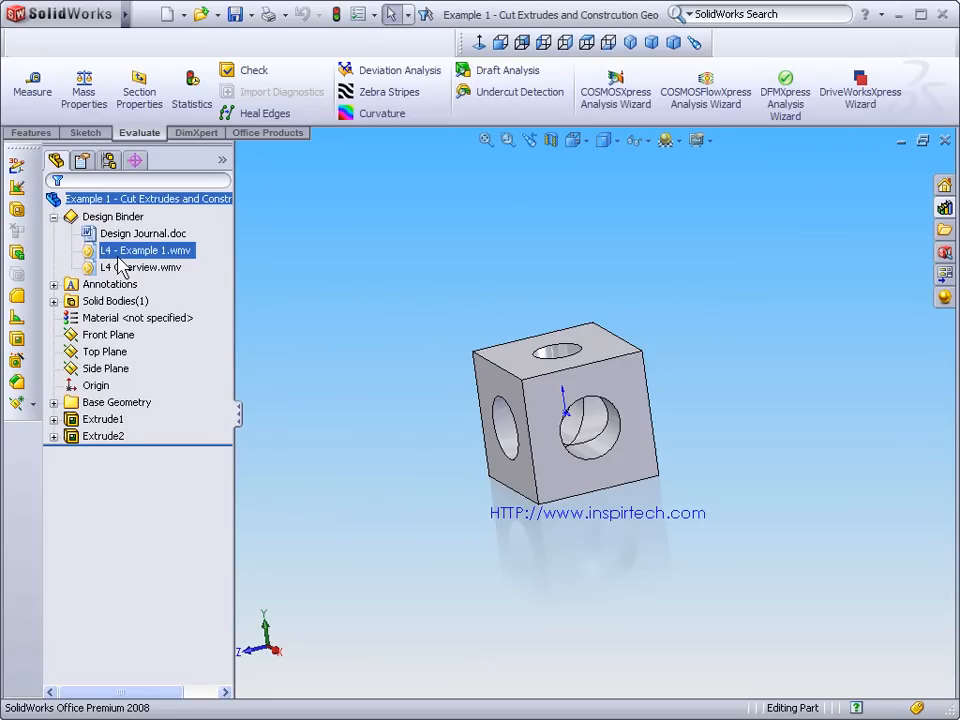
click(265, 220)
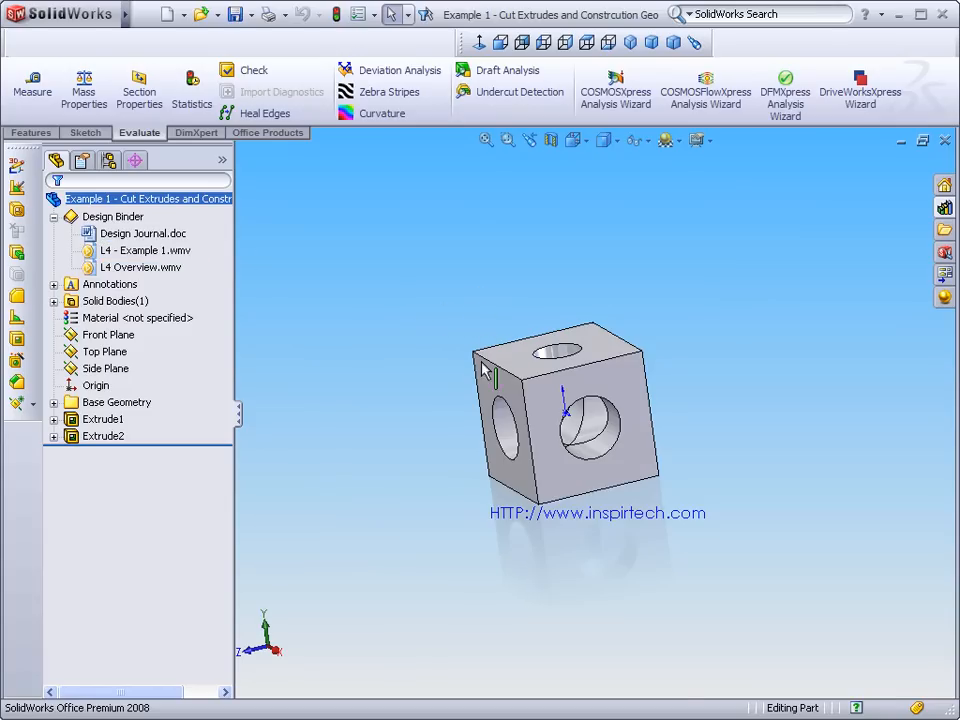
click(168, 14)
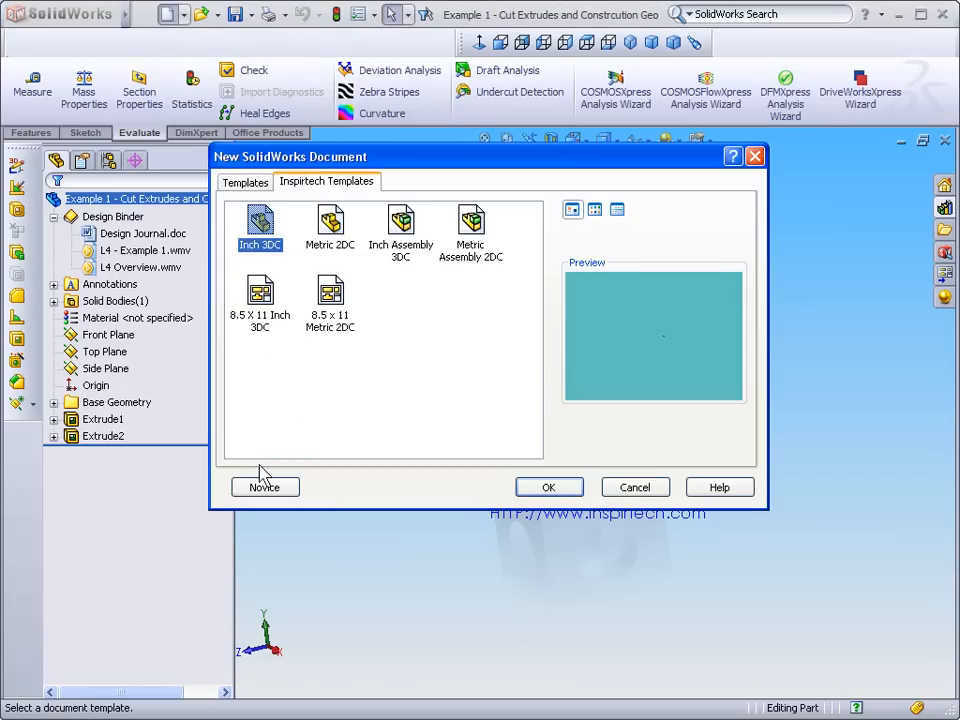
click(264, 487)
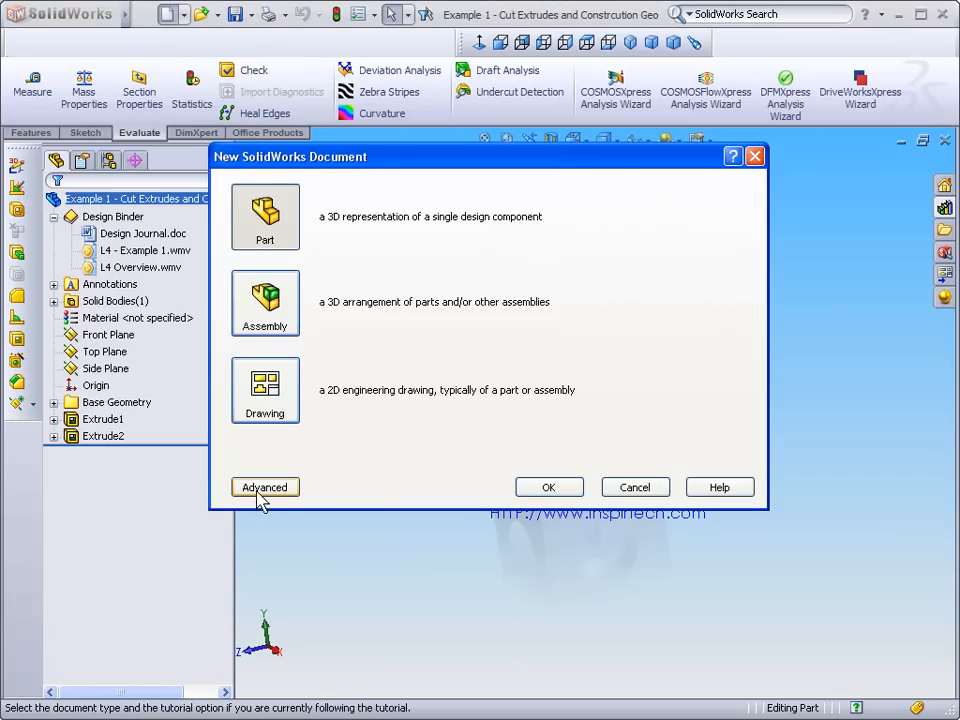
click(264, 487)
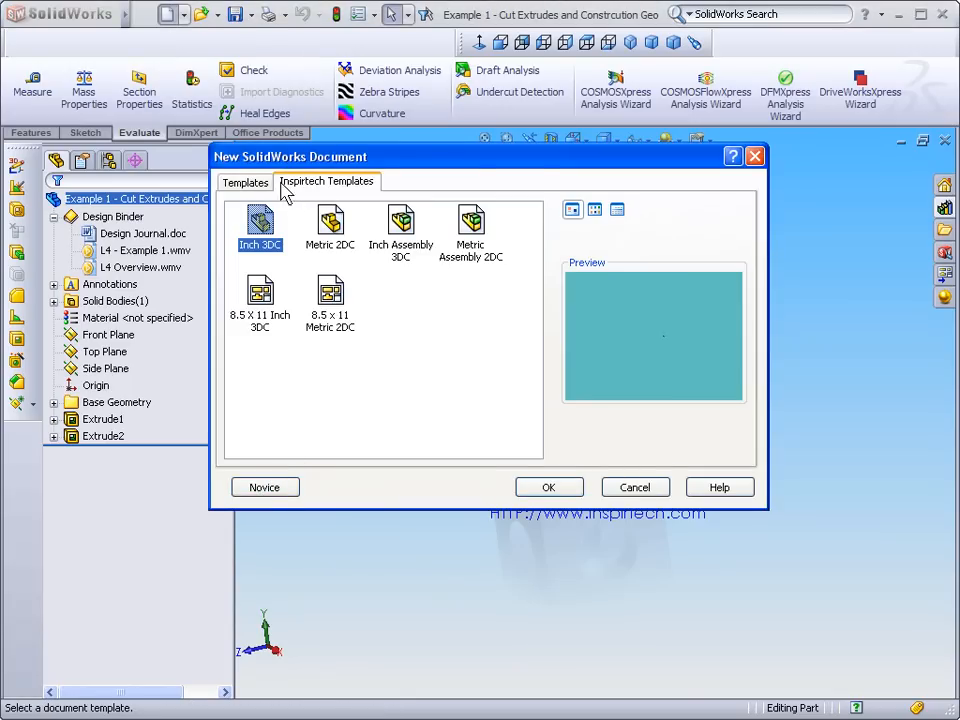